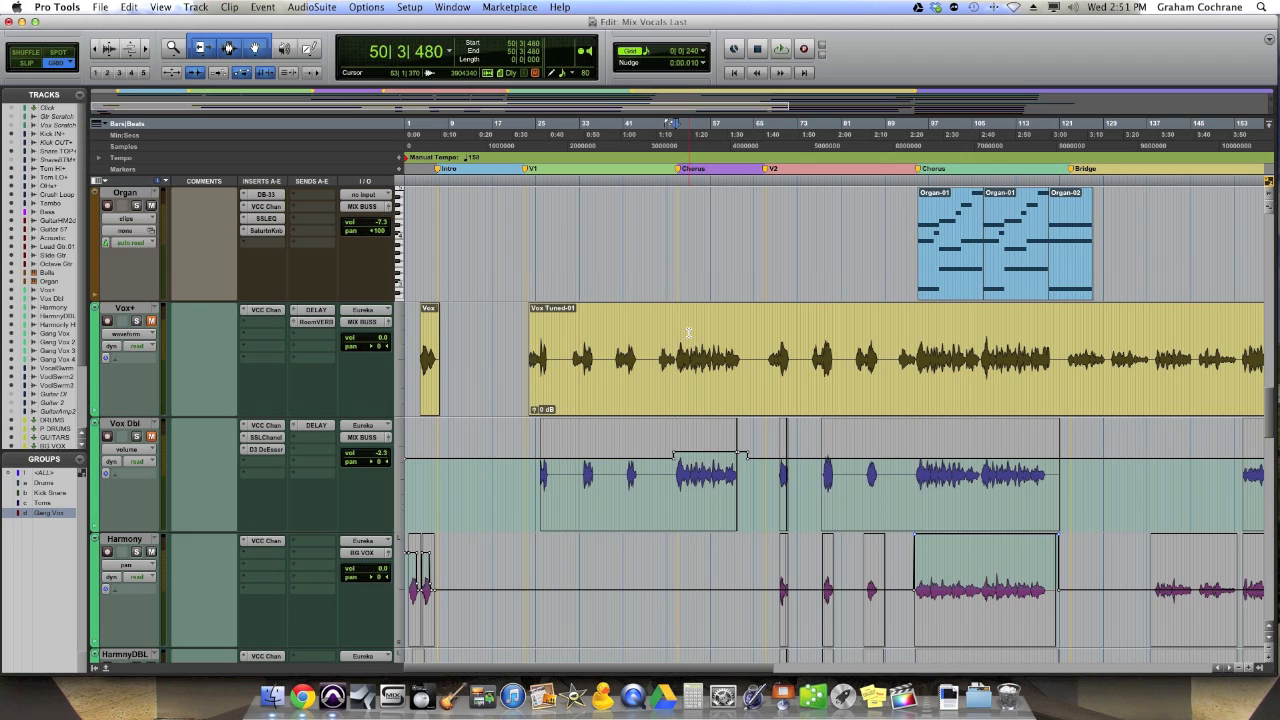
Play the mix briefly from the first chorus, unmute the Vox+ track, and play the same passage with the lead vocal.
key("space")
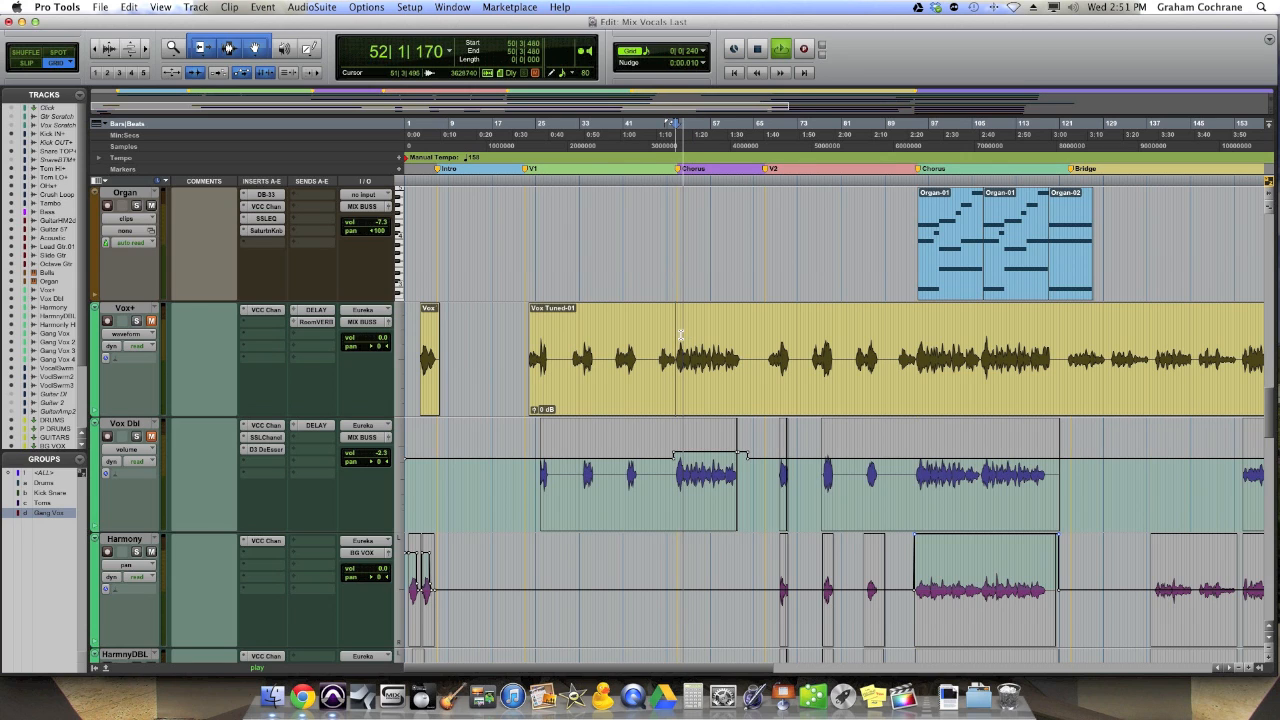
key("space")
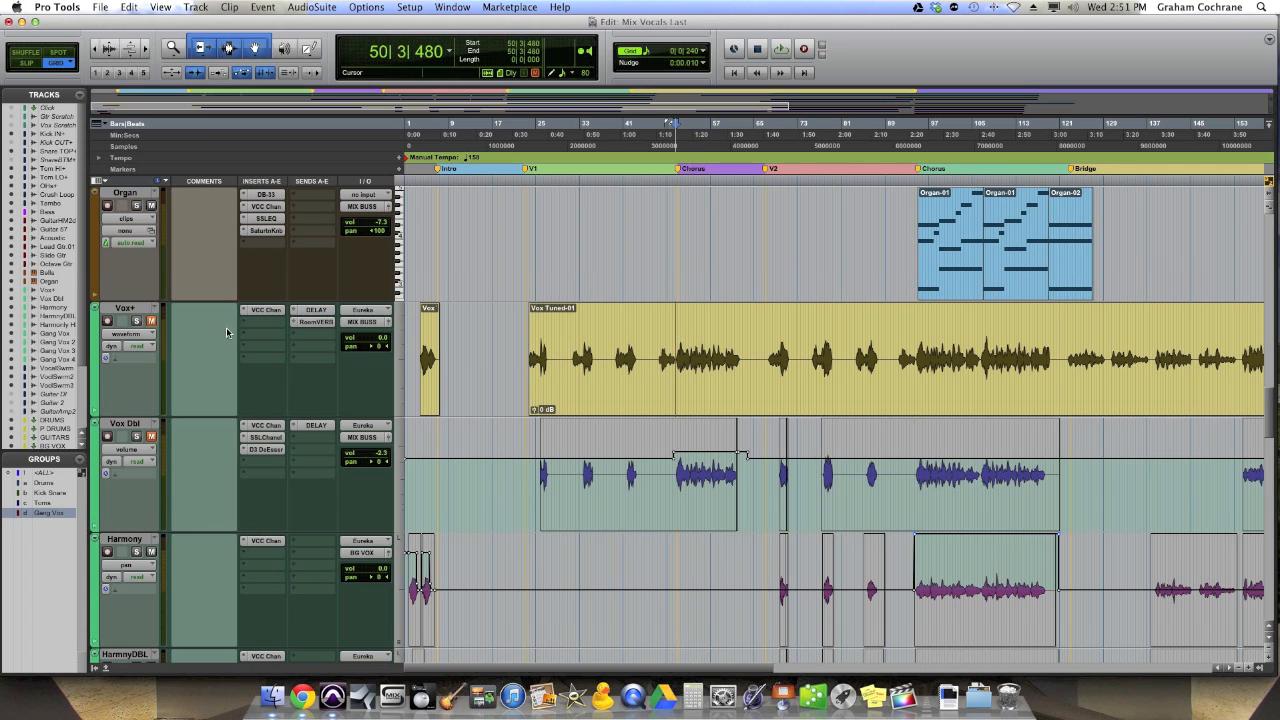
left_click(151, 322)
key("space")
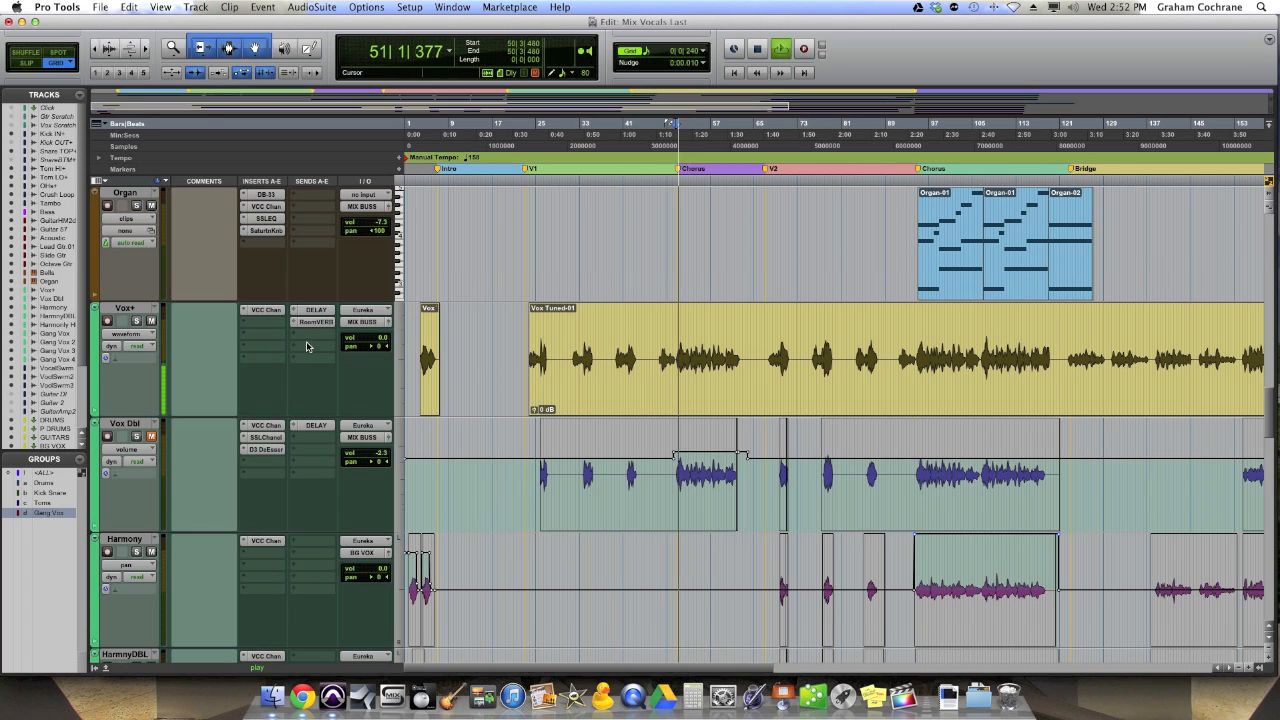
Insert the SSLChannel (mono) EQ plug-in in the second insert slot of the Vox+ track.
left_click(277, 330)
mouse_move(283, 343)
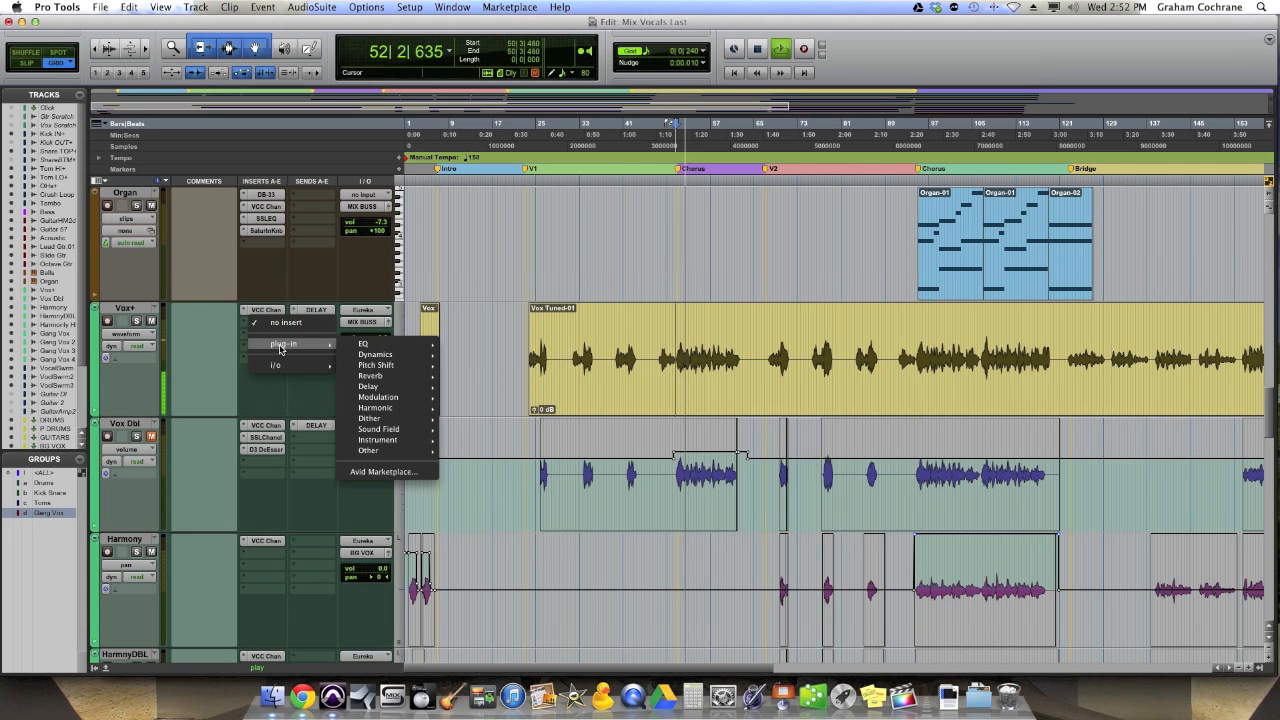
mouse_move(365, 344)
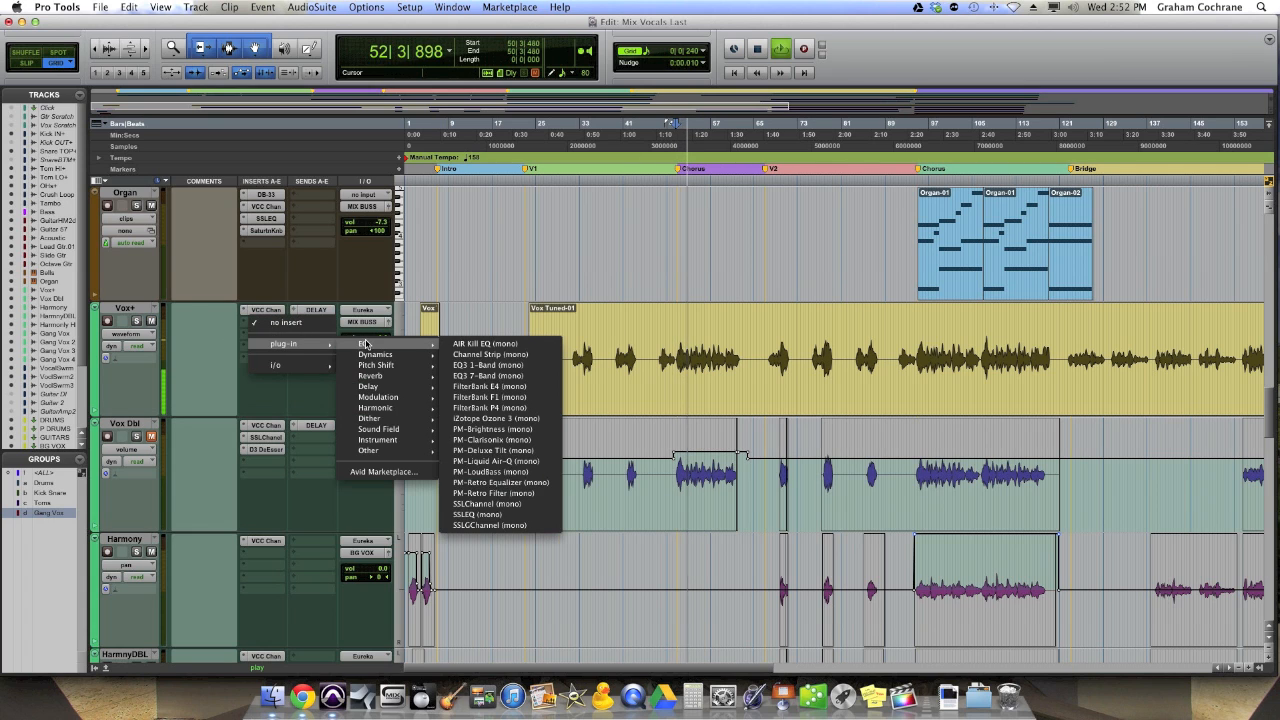
left_click(513, 505)
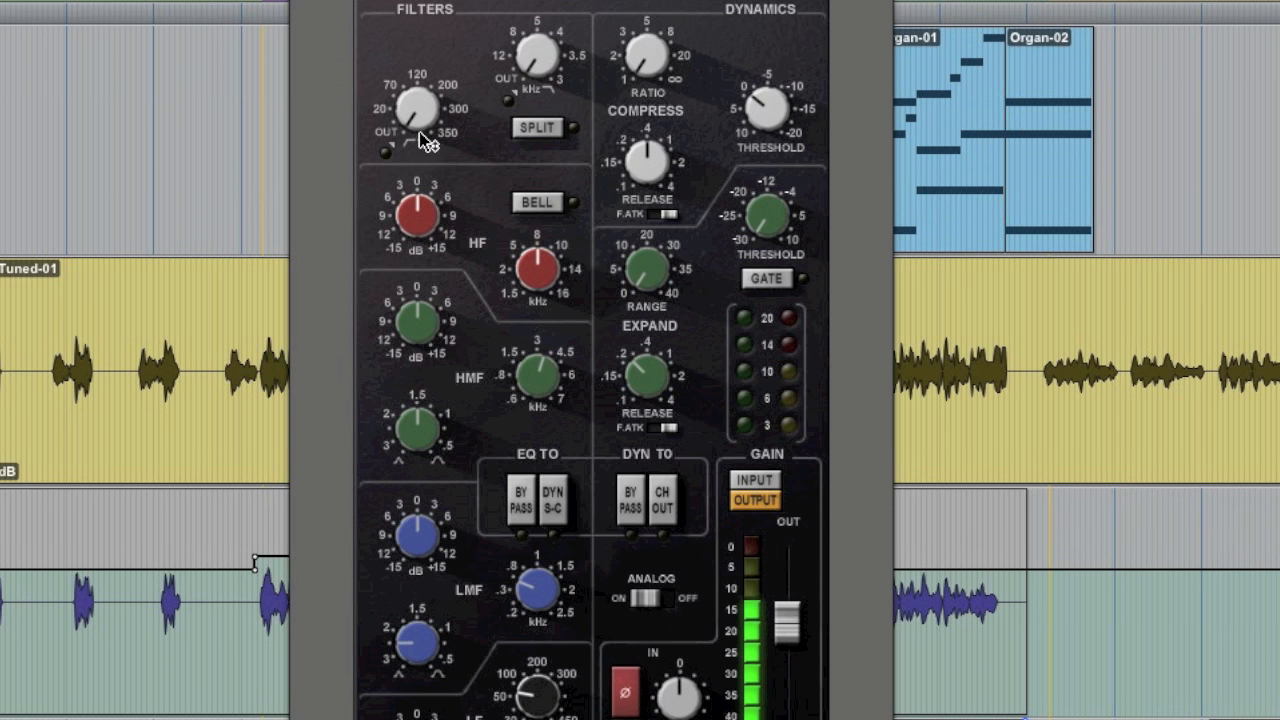
Raise the high-pass filter to between 70 and 120 Hz, route dynamics to channel out, and turn on Split.
left_click_drag(756, 238, 756, 232)
mouse_move(417, 106)
left_mouse_down()
mouse_move(417, 86)
mouse_move(417, 100)
left_mouse_up()
left_click(673, 510)
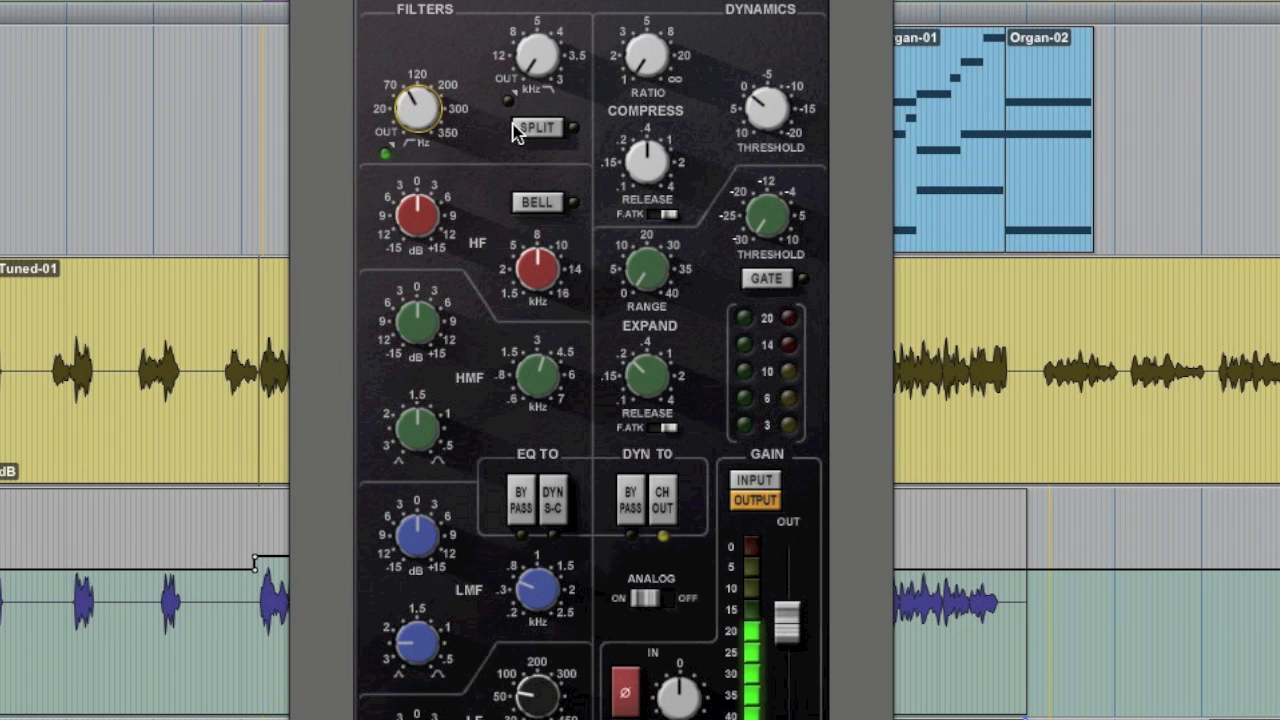
left_click(519, 131)
Set the channel strip's compressor to a threshold of about -20 and a ratio of about 2 during playback.
left_click_drag(787, 120, 729, 115)
left_click_drag(646, 56, 643, 63)
key("space")
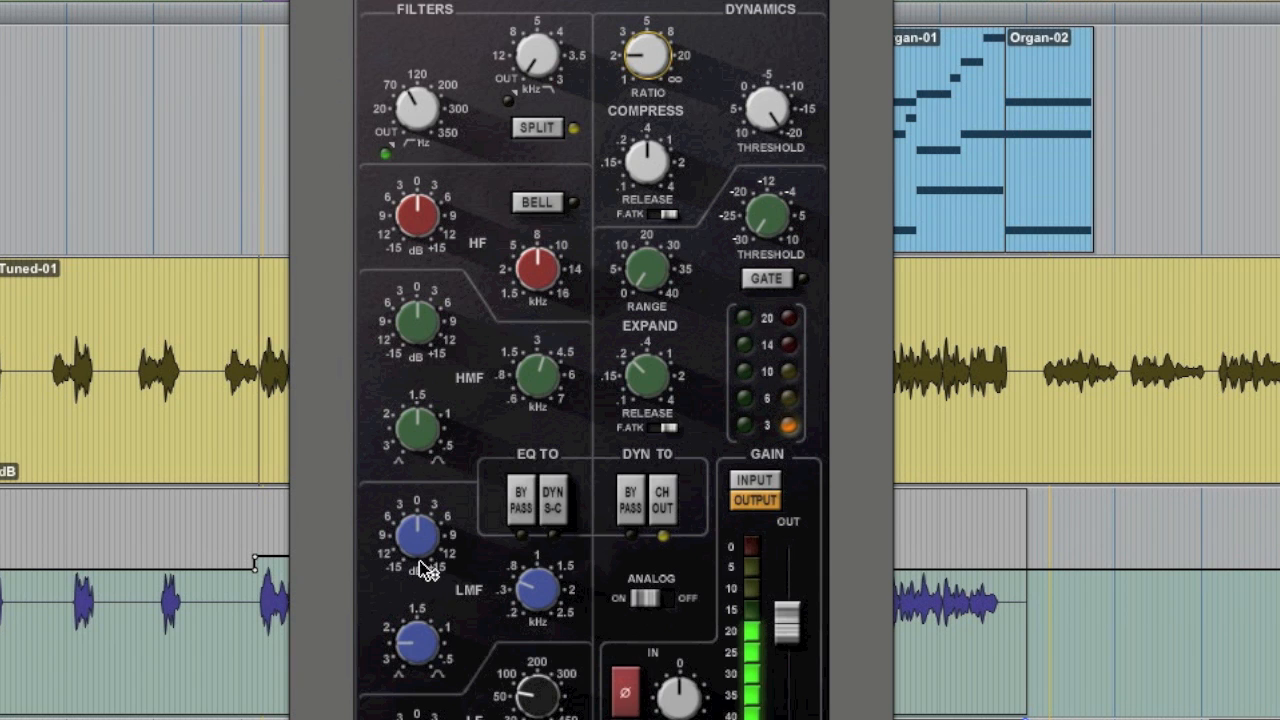
Boost the LMF band strongly and sweep its frequency on the playing vocal, settling at about 0.25 kHz.
left_click_drag(418, 538, 420, 532)
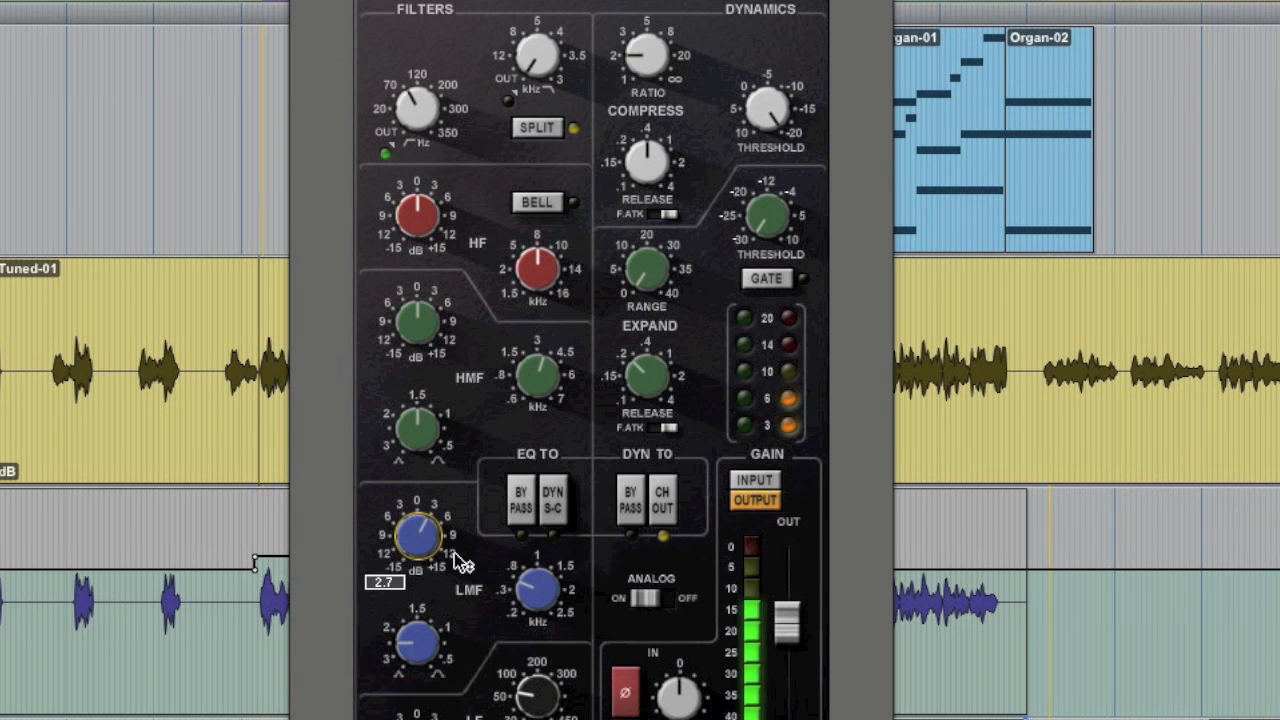
left_click_drag(530, 582, 530, 591)
left_click_drag(420, 531, 420, 504)
left_click_drag(530, 590, 530, 584)
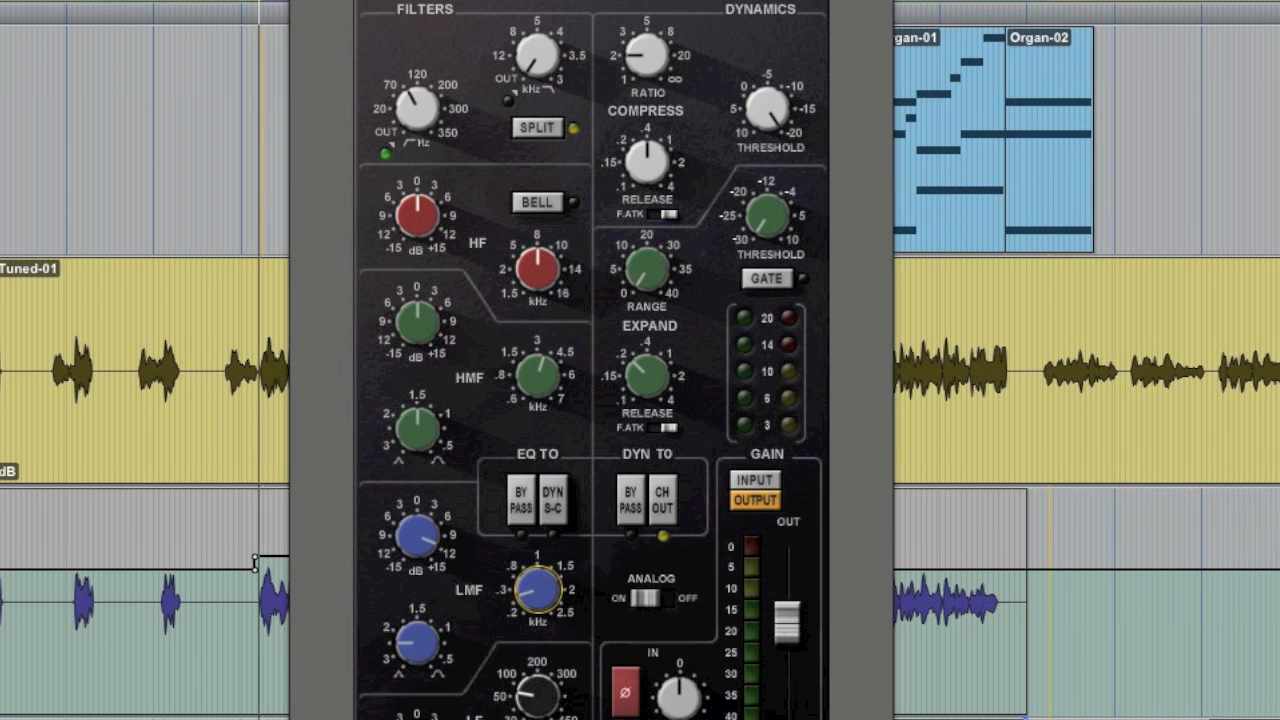
left_click_drag(532, 590, 532, 597)
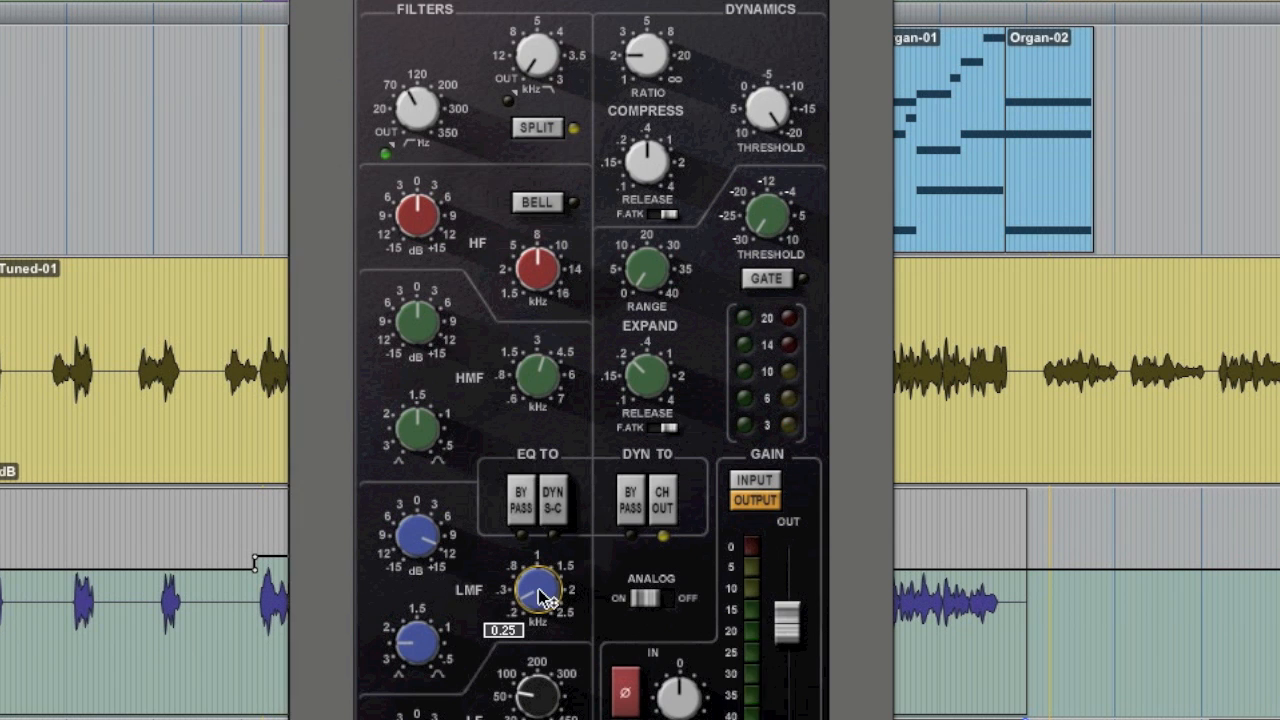
Fine-tune the LMF band around the found frequency and pull its gain down into a cut.
left_click_drag(408, 537, 426, 537)
left_click_drag(507, 578, 507, 578)
left_click_drag(418, 537, 402, 537)
Boost the HF band slightly, nudge its frequency upward, and stop playback with the channel strip closed.
left_click_drag(408, 215, 408, 210)
left_click_drag(540, 270, 540, 266)
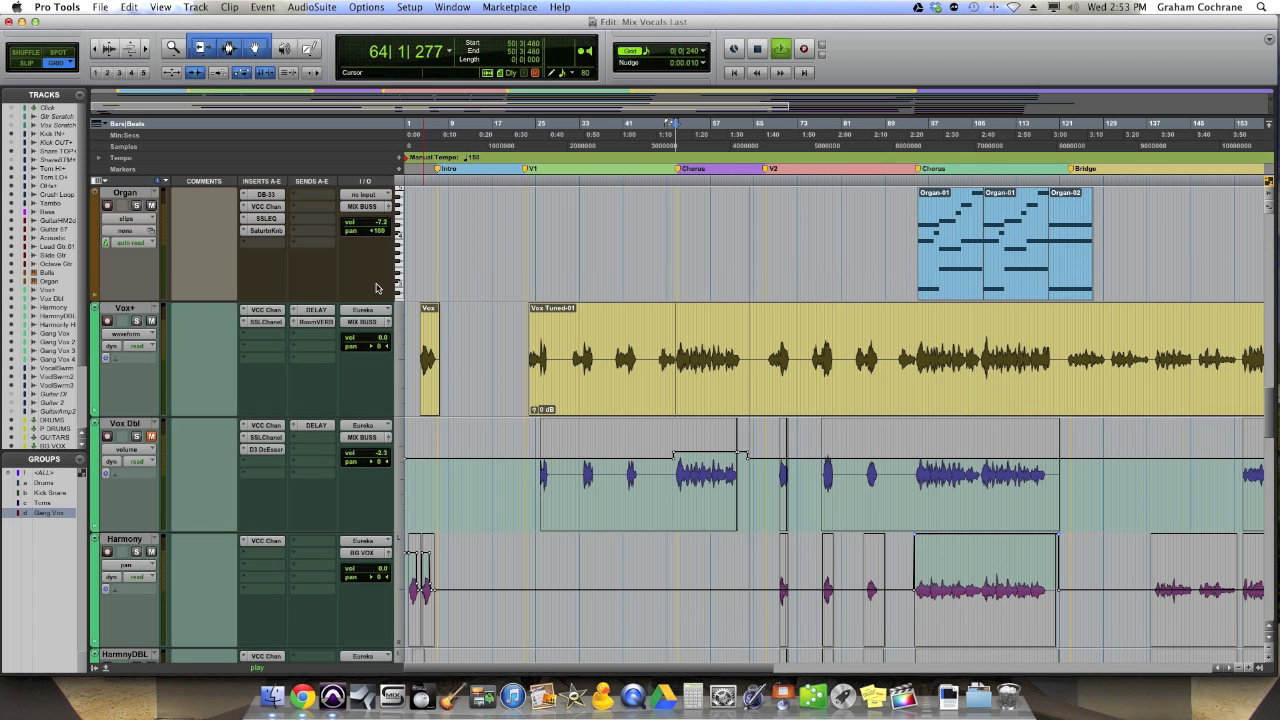
key("space")
Insert the CLA-2A (mono) dynamics plug-in in the third insert slot of the Vox+ track.
left_click(262, 333)
mouse_move(284, 356)
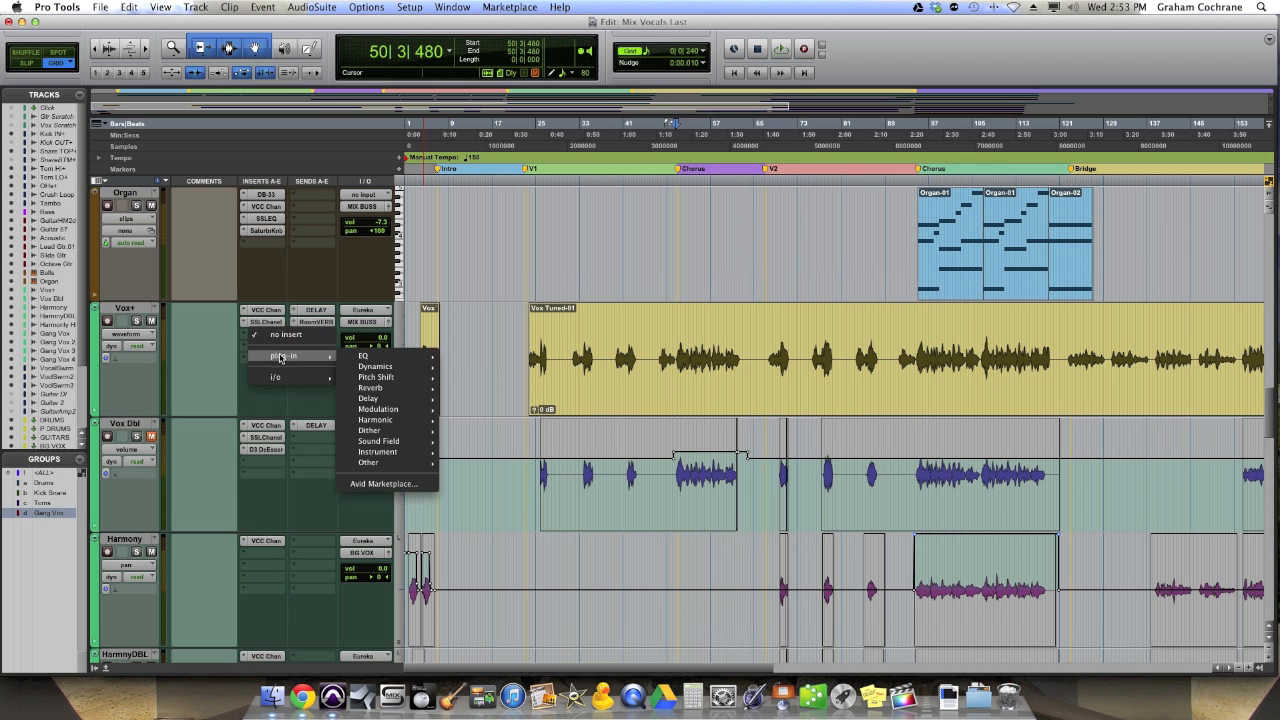
mouse_move(374, 366)
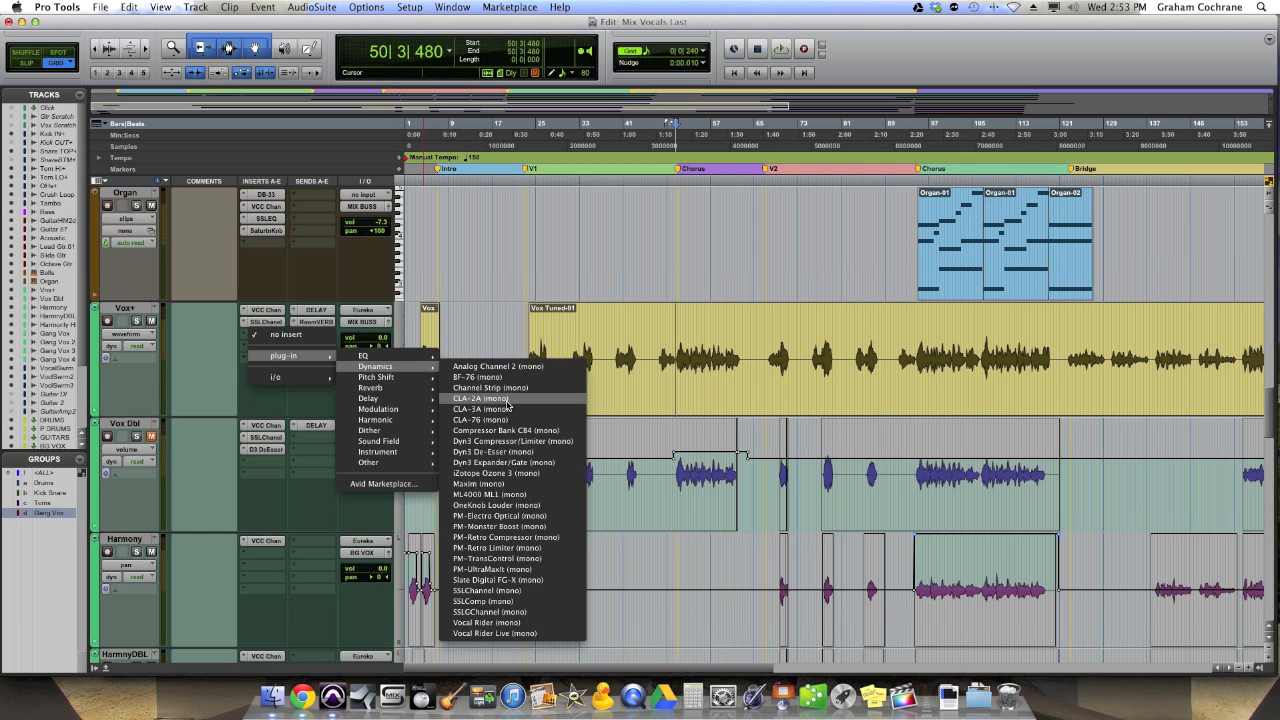
left_click(508, 400)
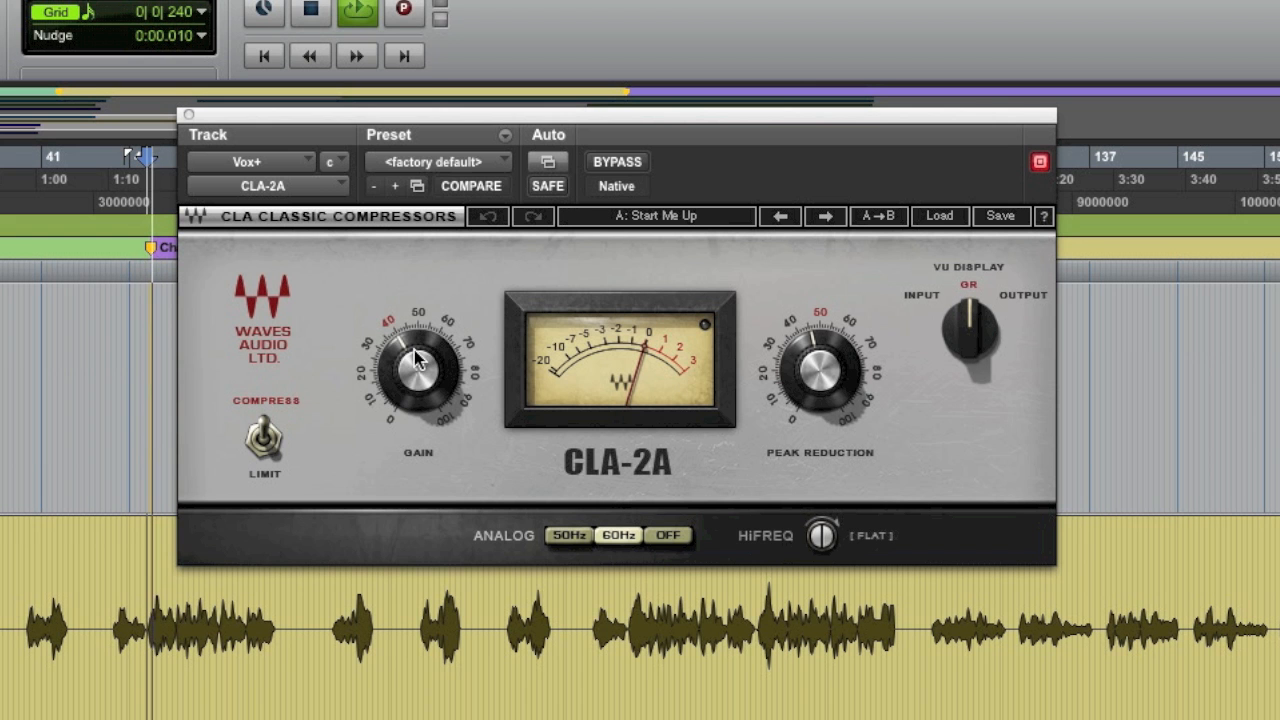
Lower the CLA-2A's gain to between 30 and 40 while the vocal plays.
left_click_drag(414, 351, 414, 365)
mouse_move(836, 356)
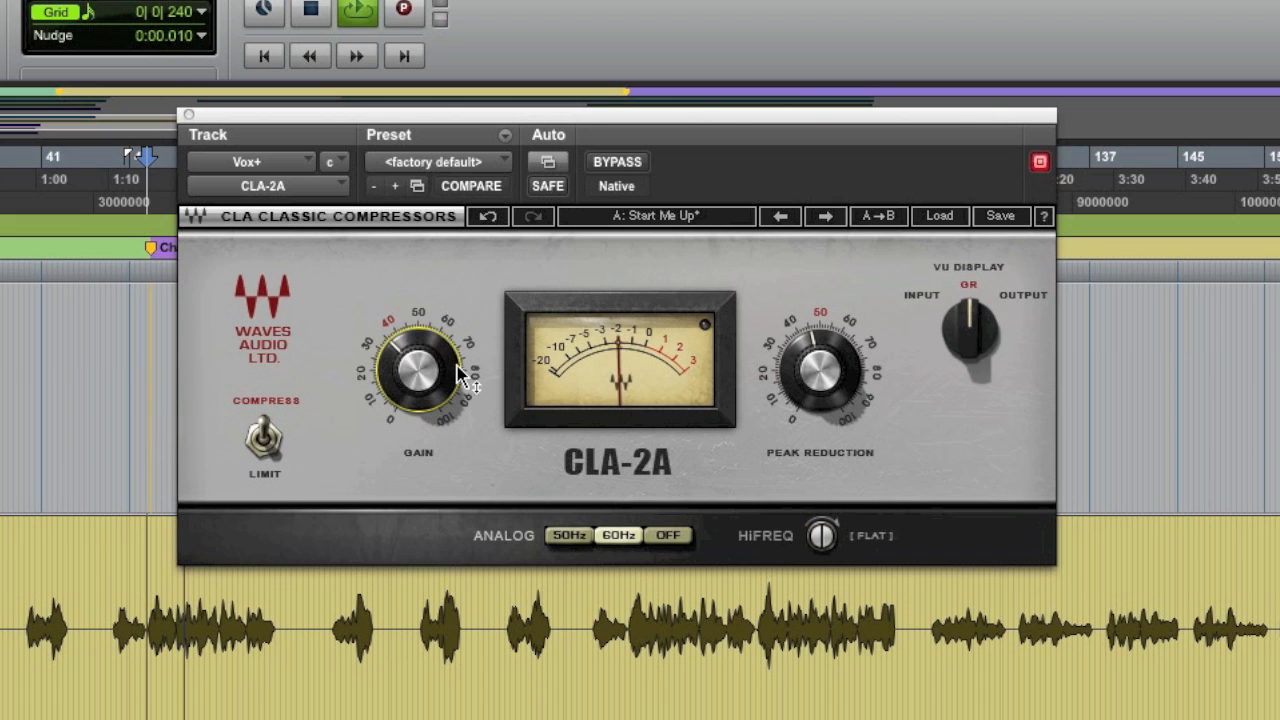
left_click_drag(418, 366, 410, 362)
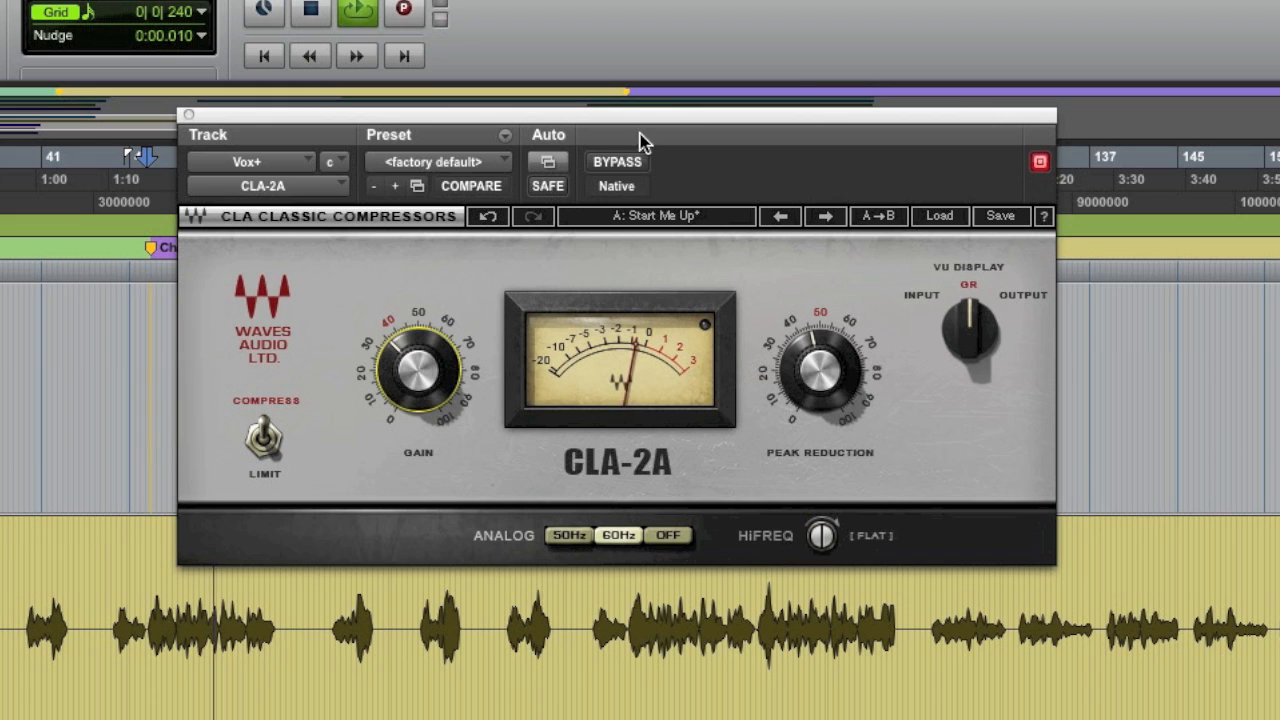
Compare the vocal with the CLA-2A bypassed and active, close the plug-in window, and stop playback.
left_click(620, 162)
left_click(629, 162)
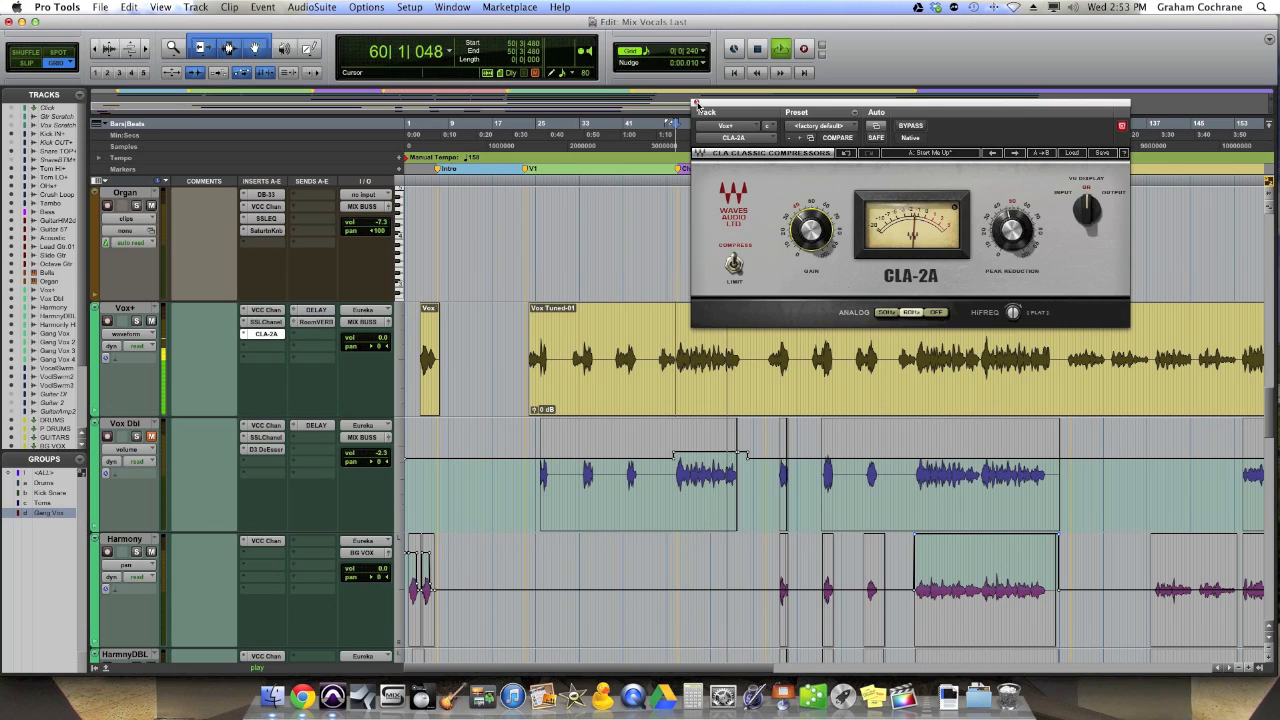
left_click(188, 115)
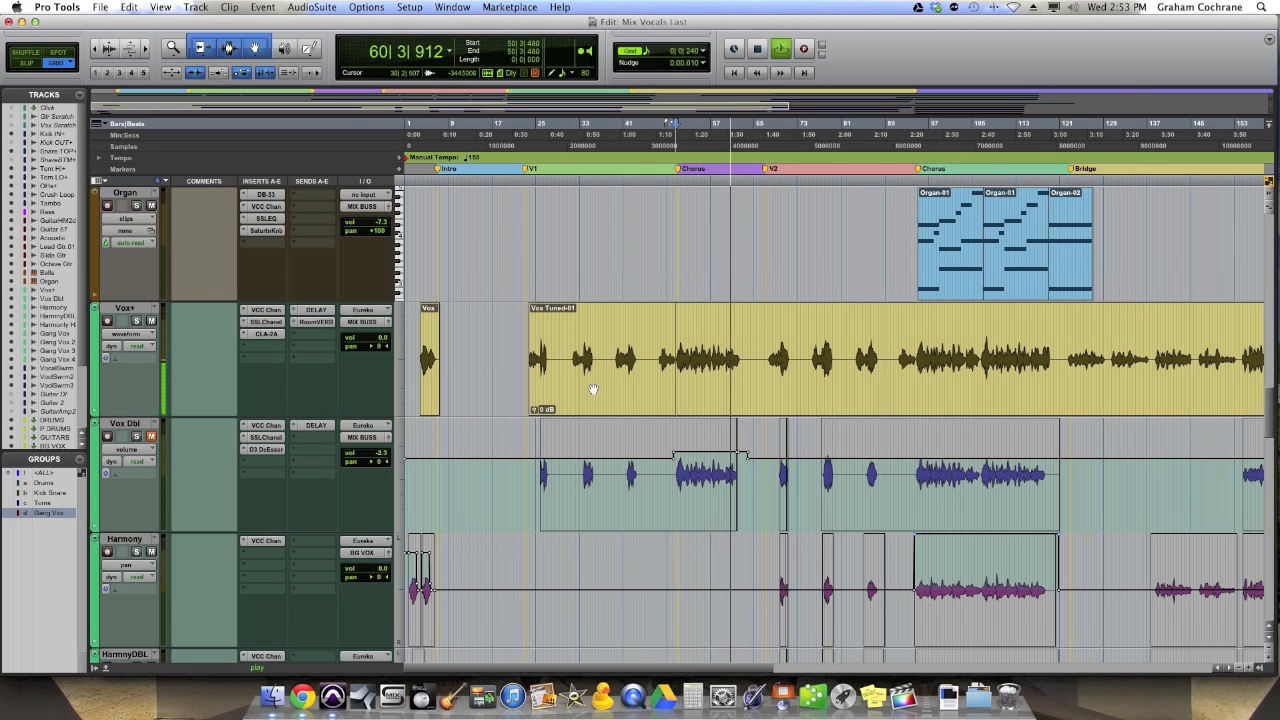
key("space")
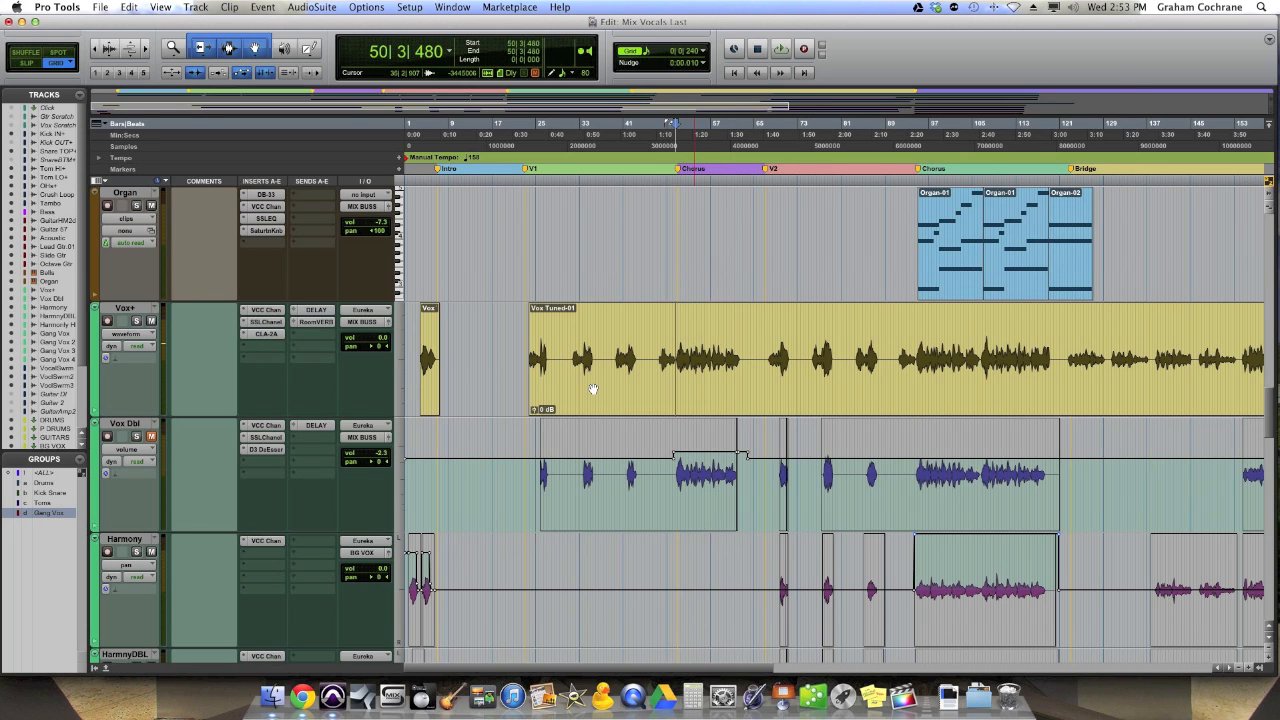
Review the SSLChannel and CLA-2A settings on the Vox+ track and close the plug-in window.
left_click(265, 321)
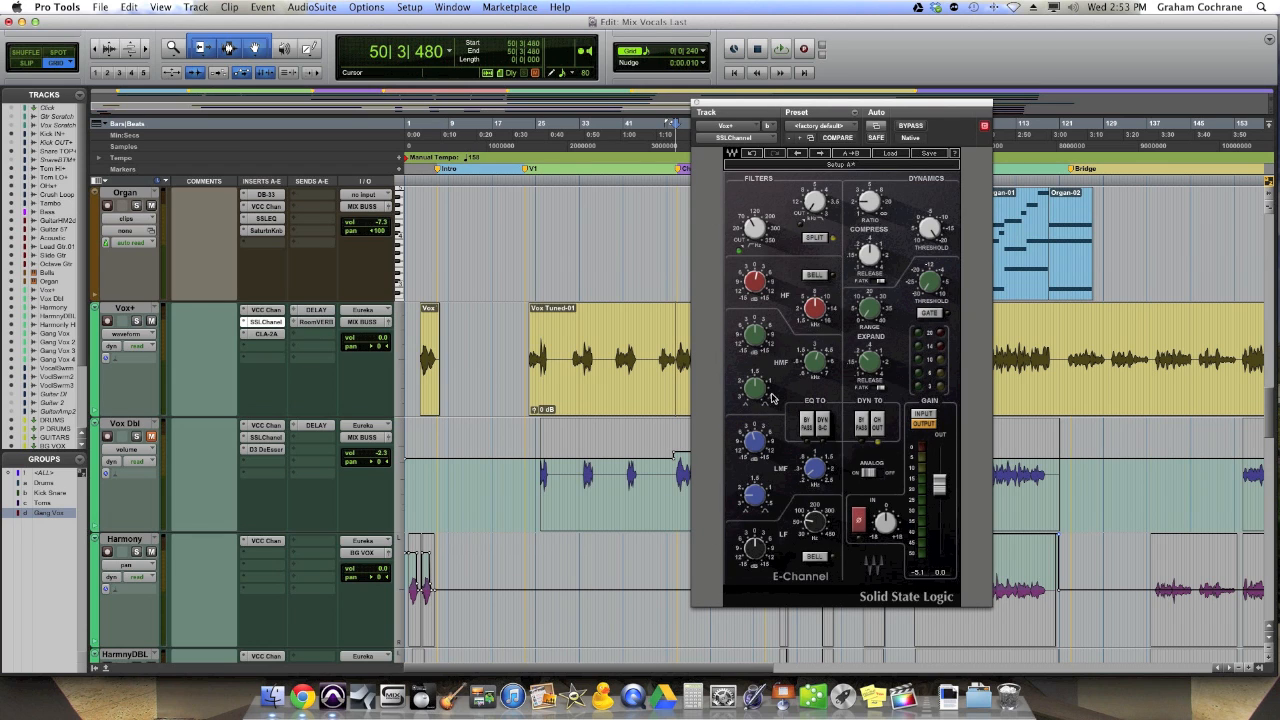
mouse_move(758, 333)
left_click(265, 333)
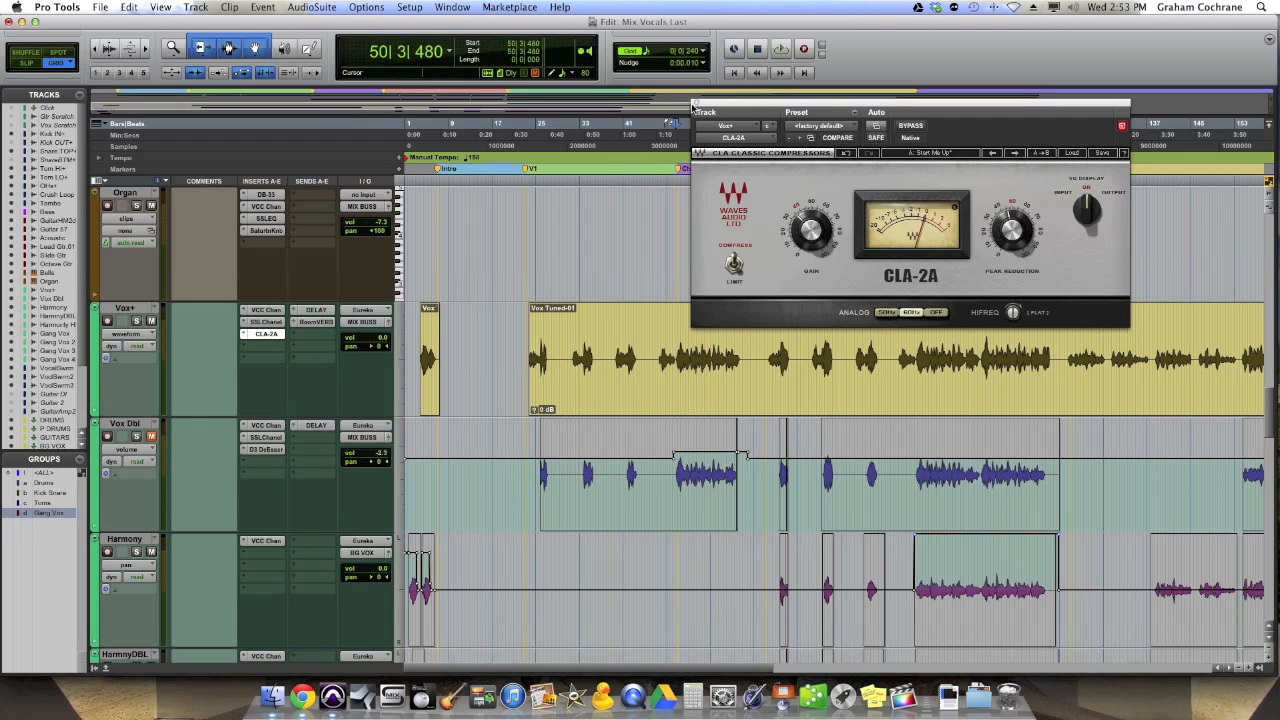
left_click(697, 104)
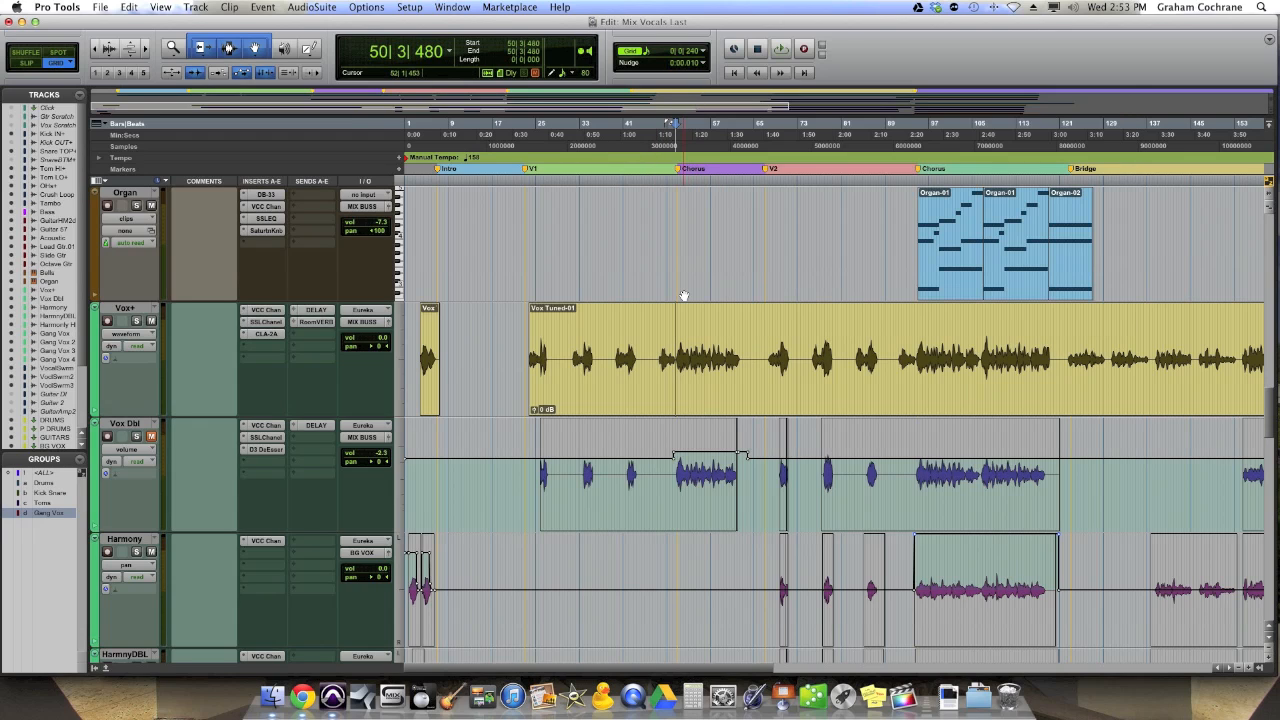